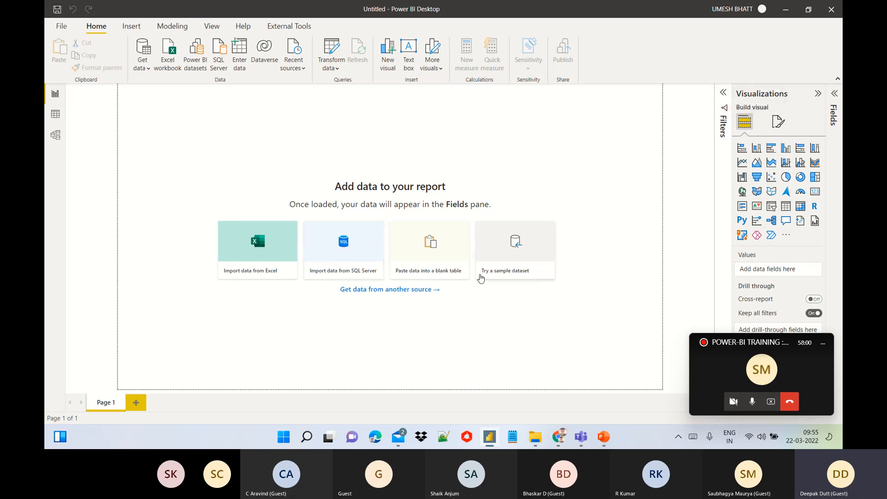
# Load the financials table from the built-in sample dataset, Financial Sample.xlsx, into the report
pyautogui.click(526, 250)
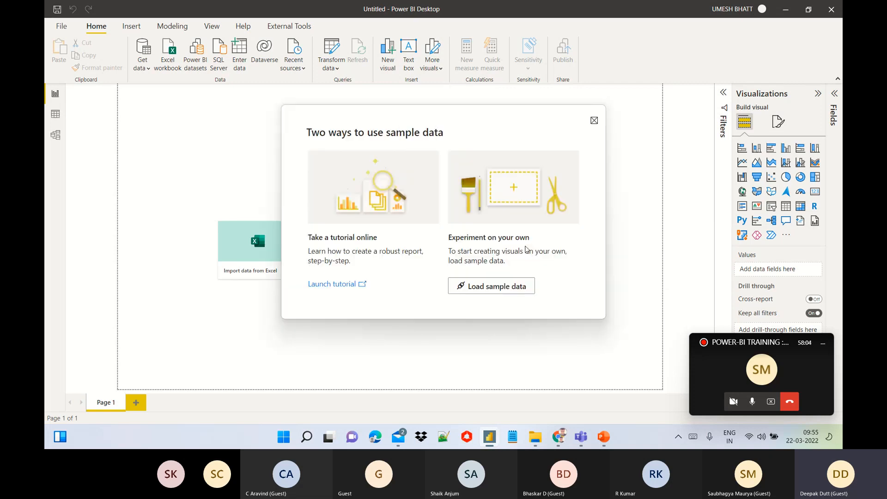
pyautogui.click(498, 291)
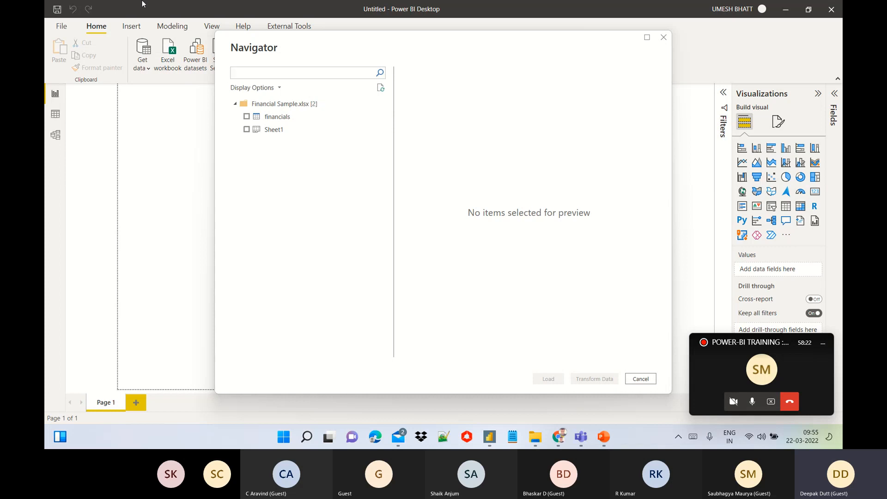
pyautogui.click(247, 120)
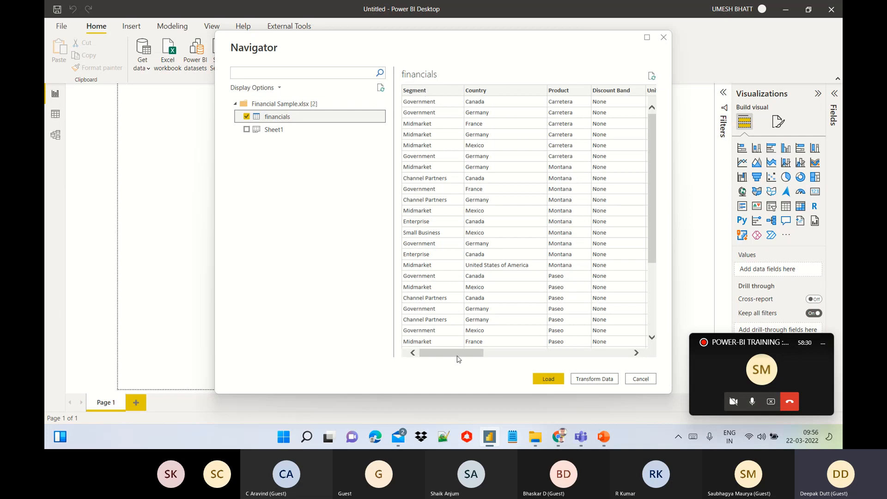
pyautogui.moveTo(458, 353)
pyautogui.mouseDown()
pyautogui.moveTo(624, 353)
pyautogui.moveTo(445, 359)
pyautogui.mouseUp()
pyautogui.click(548, 379)
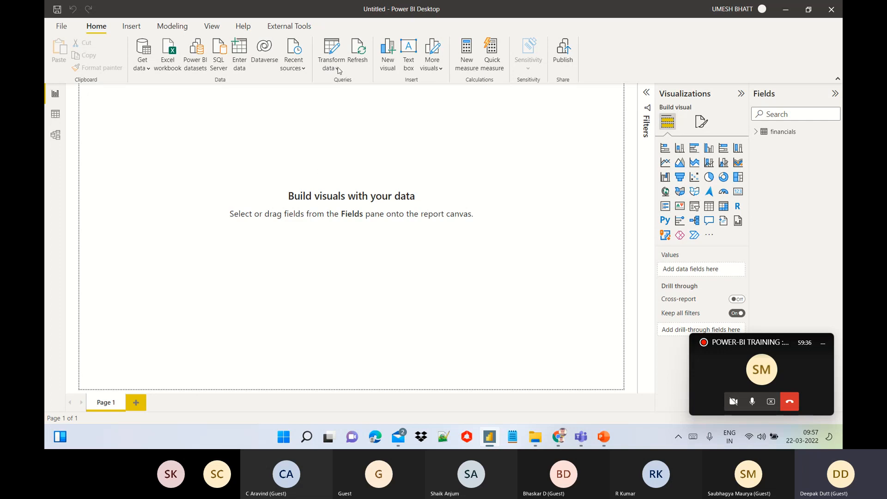
# Open the financials query for data transformation in the Power Query Editor
pyautogui.click(338, 70)
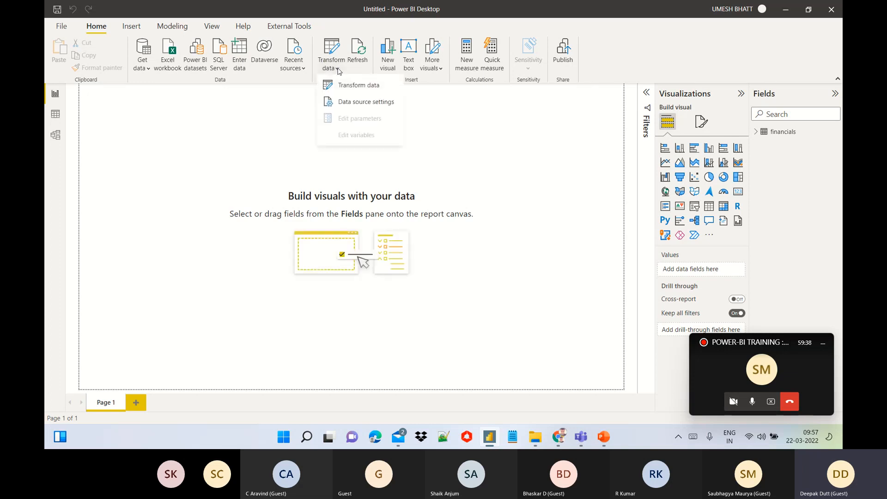
pyautogui.click(353, 89)
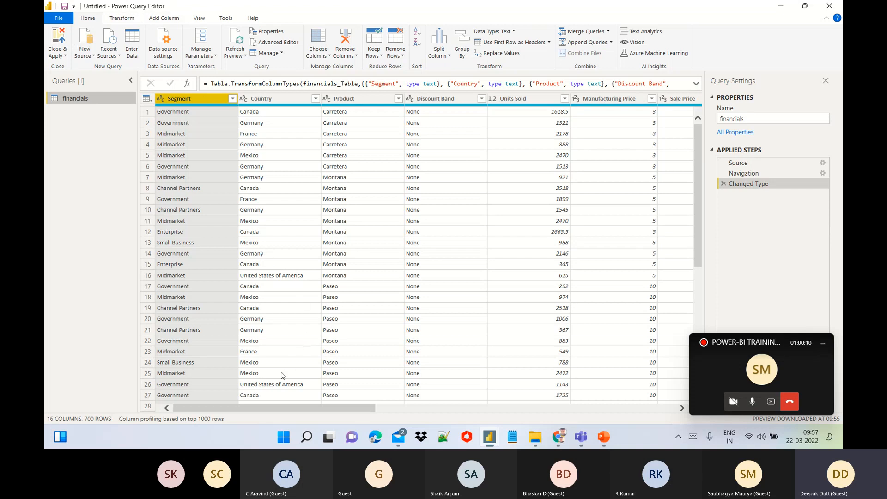
pyautogui.moveTo(264, 409)
pyautogui.mouseDown()
pyautogui.moveTo(451, 410)
pyautogui.moveTo(611, 427)
pyautogui.moveTo(271, 419)
pyautogui.mouseUp()
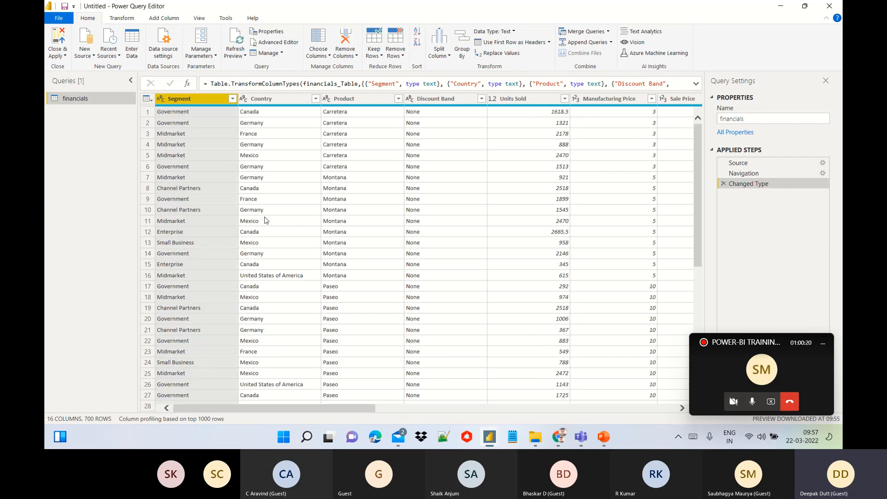
# Remove the Product column from the financials query, and delete that Removed Columns step to restore it
pyautogui.click(356, 98)
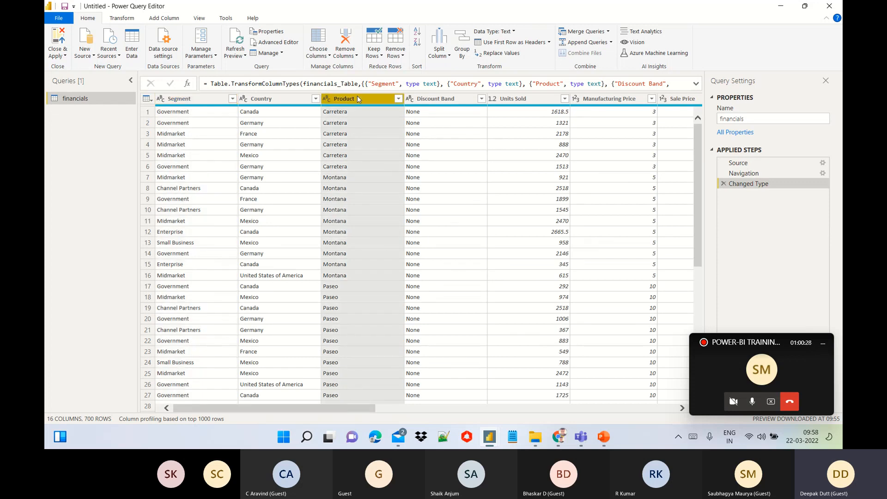
pyautogui.rightClick(357, 97)
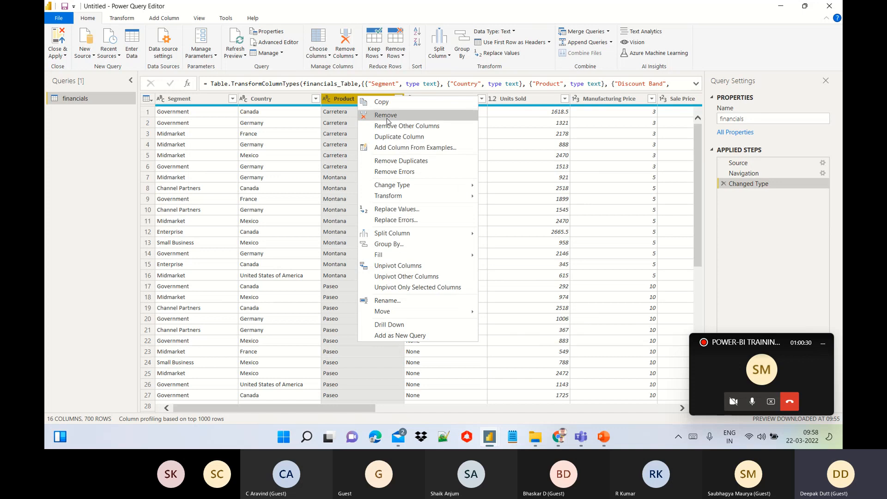
pyautogui.click(387, 115)
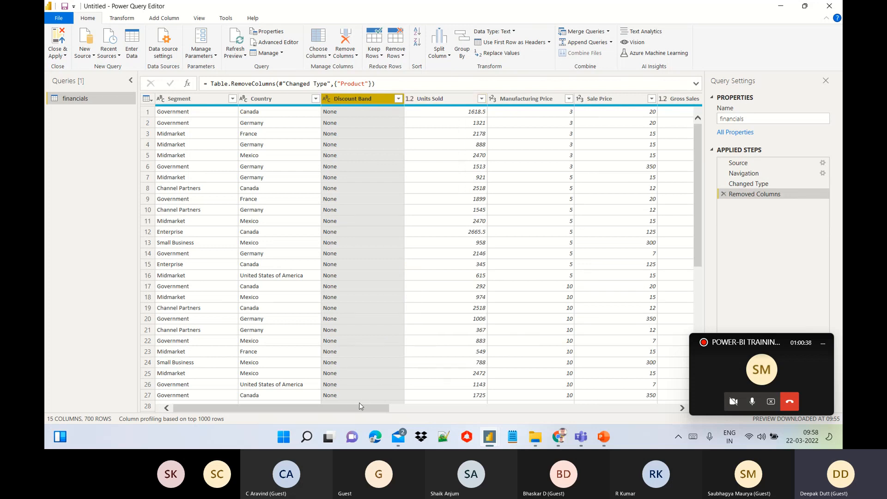
pyautogui.click(724, 194)
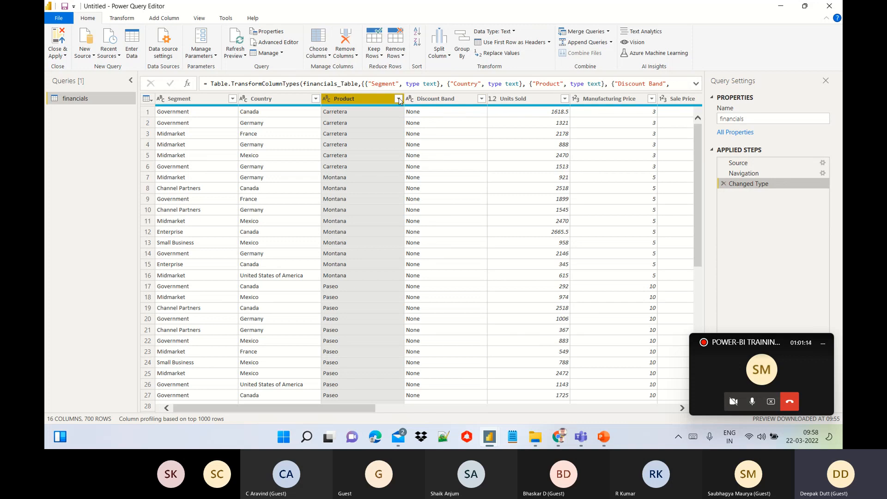
# Look over the remaining columns up to Year, and close the query editor, applying the query to the report
pyautogui.moveTo(356, 408); pyautogui.dragTo(663, 412)
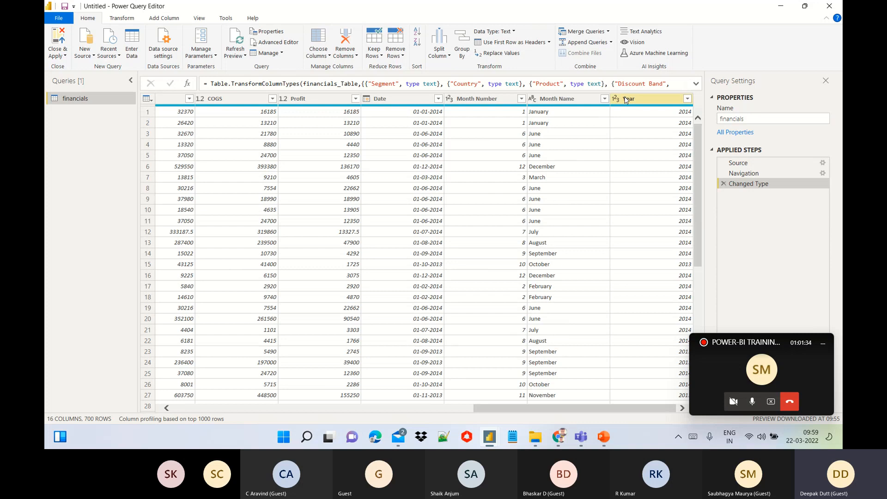
pyautogui.click(49, 58)
pyautogui.click(73, 67)
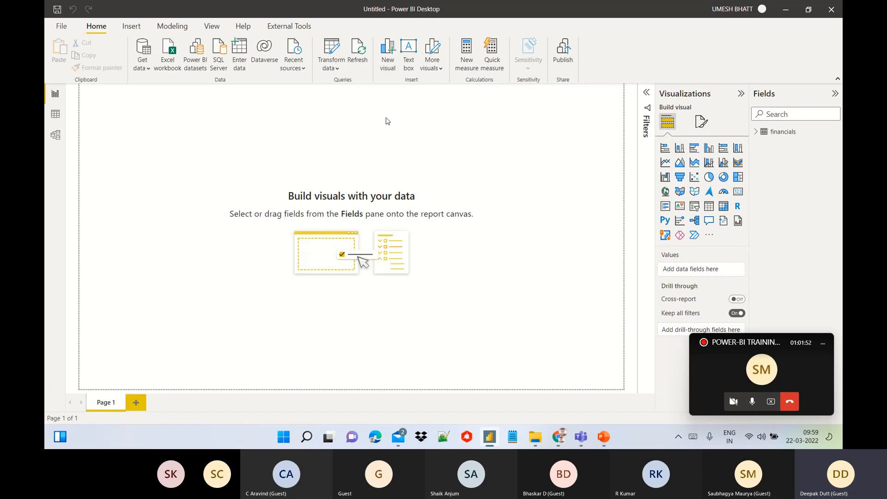
# Create a clustered column chart from the financials table with Sales as values and Country on the axis, and widen it
pyautogui.click(823, 343)
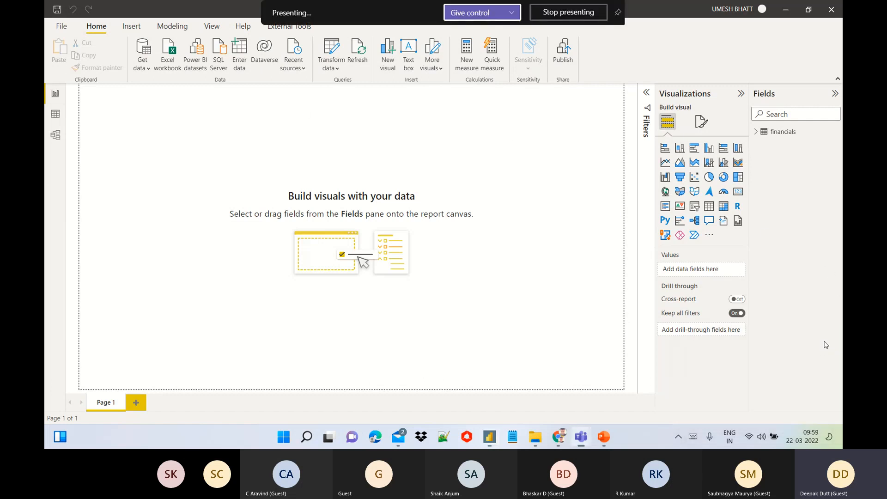
pyautogui.click(756, 131)
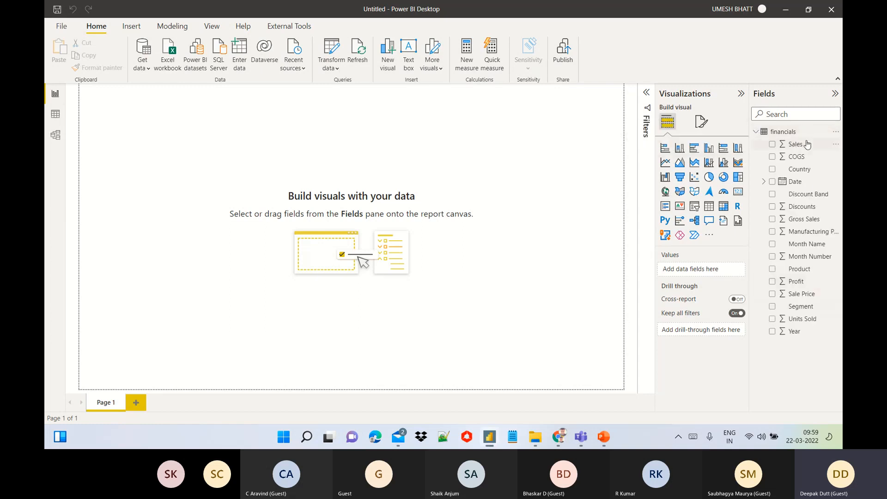
pyautogui.moveTo(795, 146); pyautogui.dragTo(407, 251)
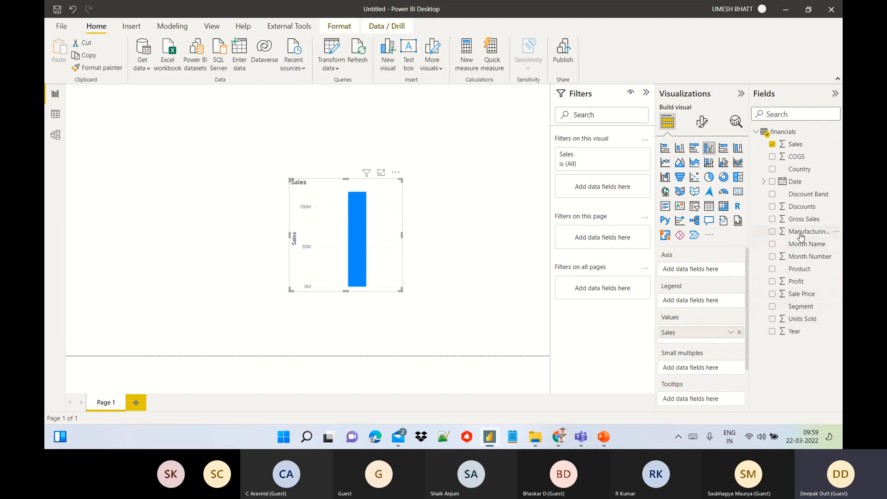
pyautogui.moveTo(798, 169); pyautogui.dragTo(692, 273)
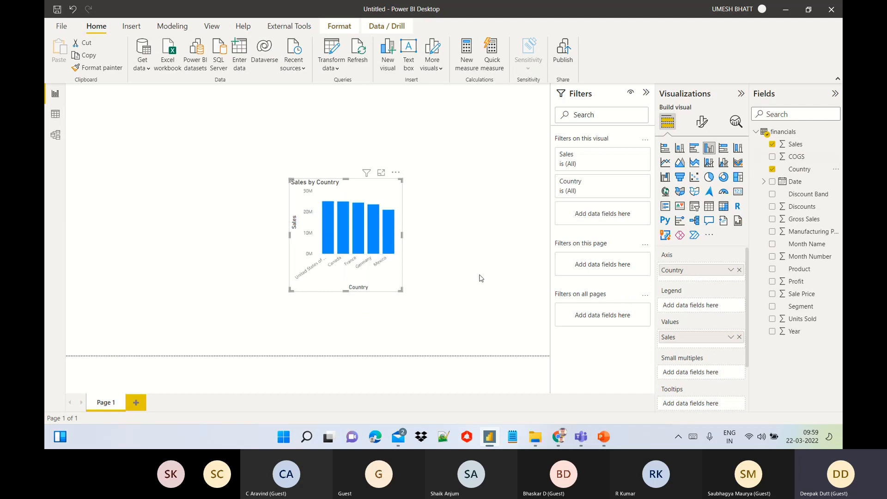
pyautogui.click(408, 297)
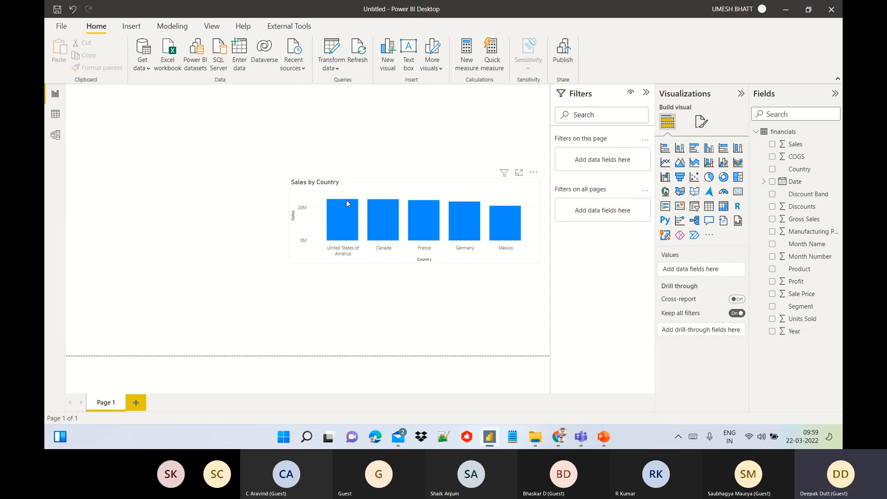
# Replace Country with Product on the column chart's axis, and enlarge the chart in width and height
pyautogui.moveTo(347, 201)
pyautogui.click(447, 191)
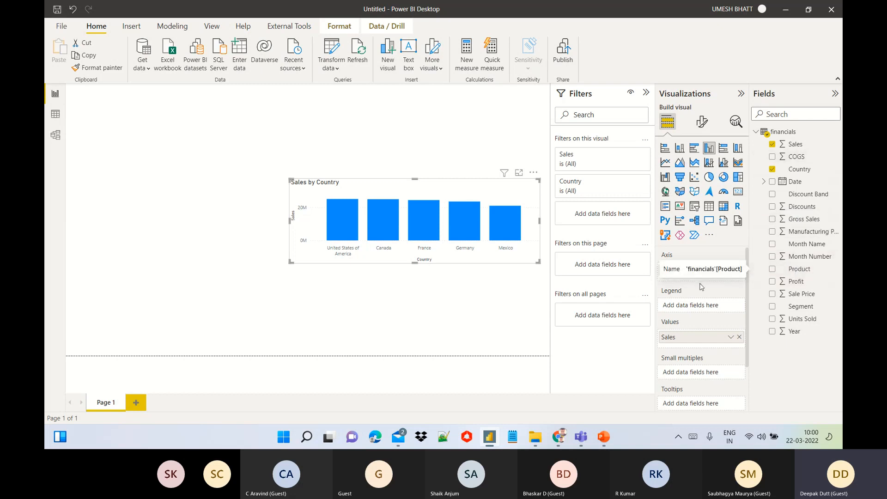
pyautogui.click(737, 270)
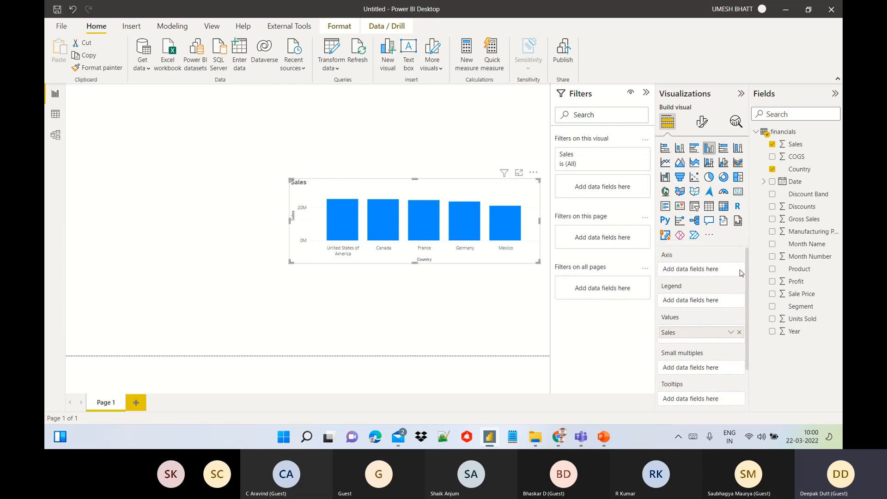
pyautogui.moveTo(807, 272); pyautogui.dragTo(687, 271)
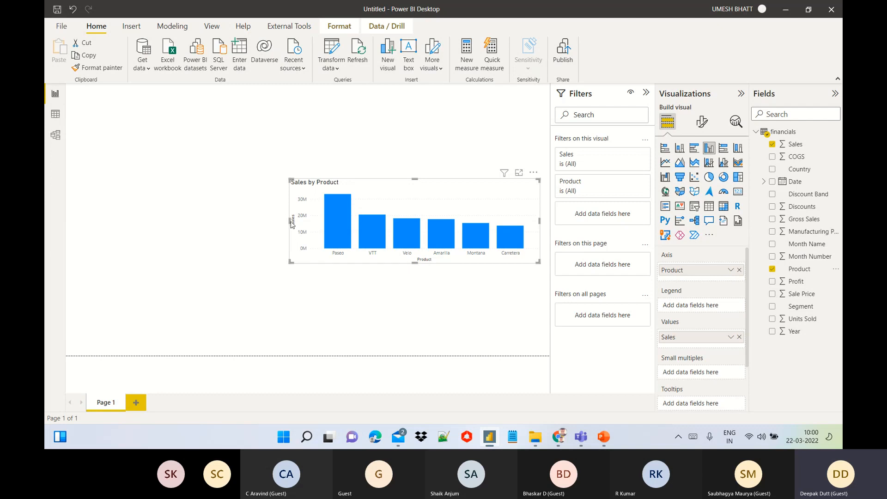
pyautogui.moveTo(289, 221); pyautogui.dragTo(210, 222)
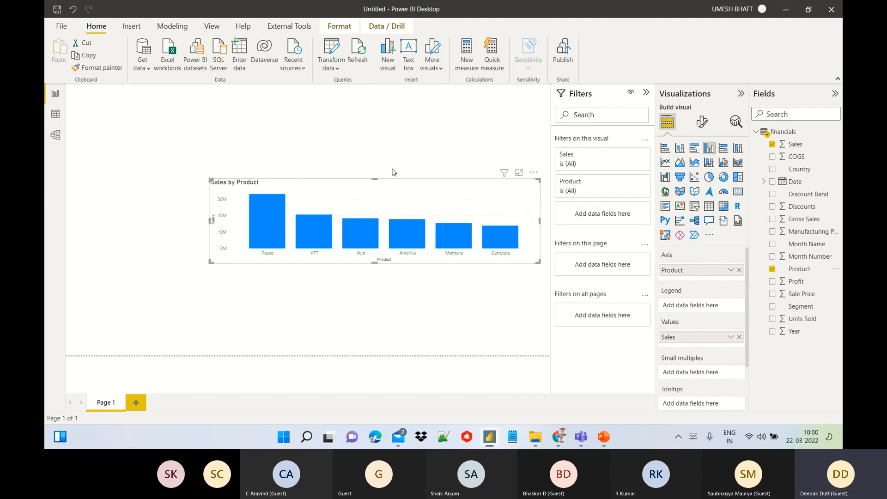
pyautogui.moveTo(375, 178); pyautogui.dragTo(375, 131)
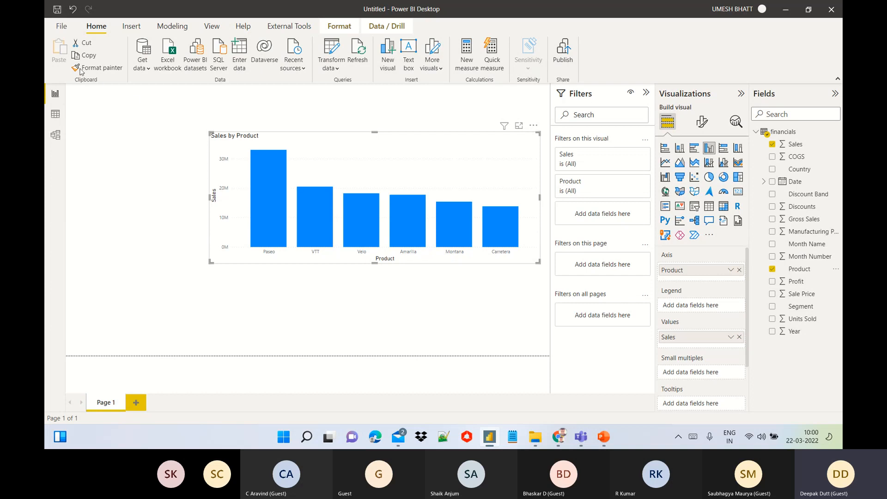
# Examine the financials table and its fields in the data model diagram
pyautogui.click(55, 135)
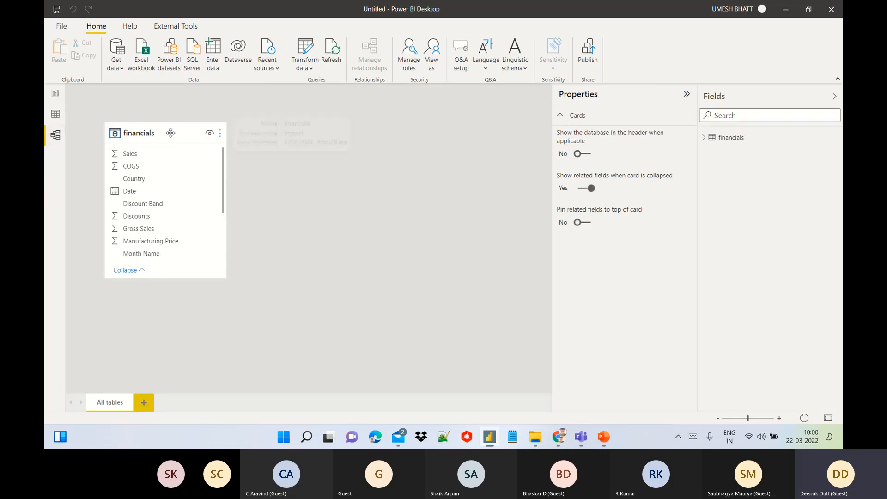
pyautogui.moveTo(165, 130)
pyautogui.click(352, 162)
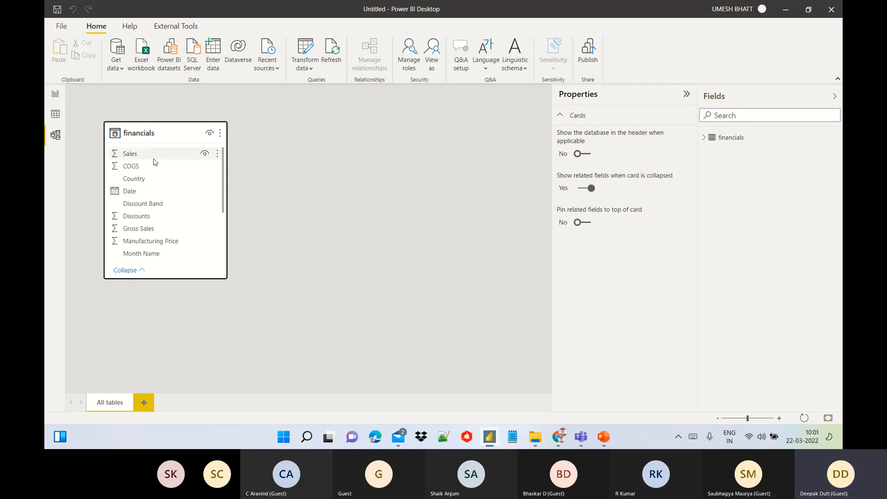
pyautogui.moveTo(154, 158); pyautogui.dragTo(366, 200)
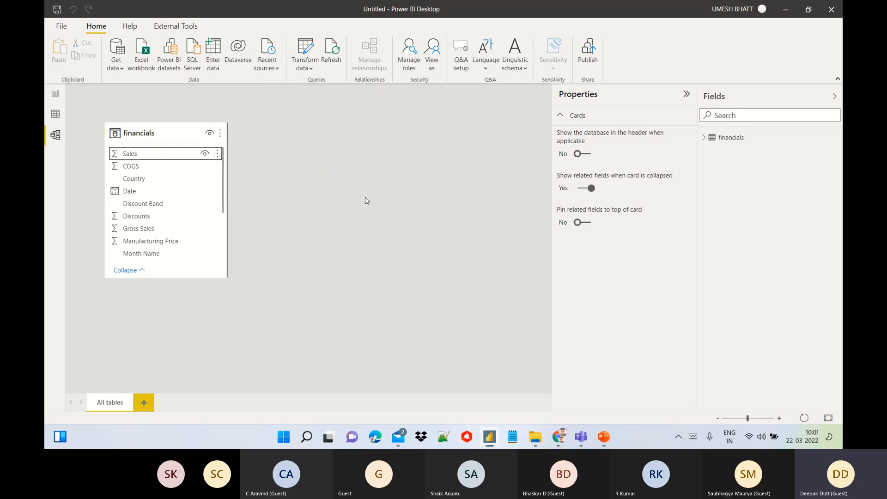
# Return to the report page and make the Sales by Product chart taller by raising its upper edge
pyautogui.click(53, 102)
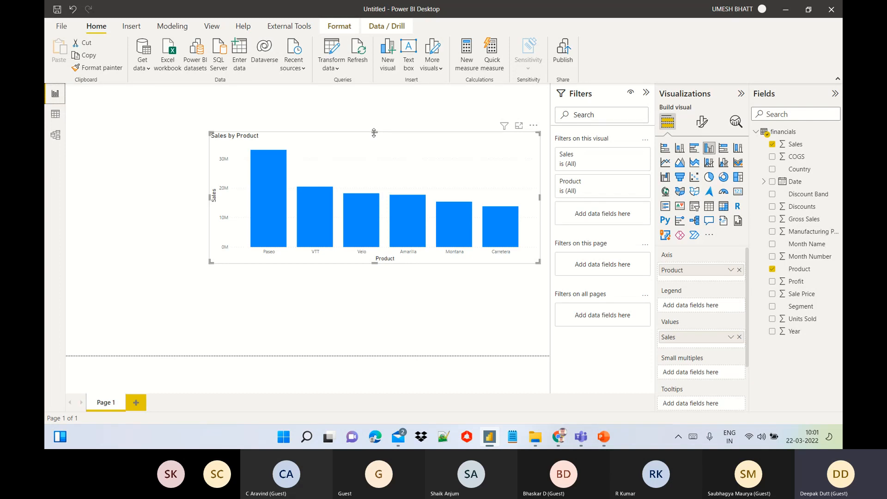
pyautogui.moveTo(374, 133); pyautogui.dragTo(374, 107)
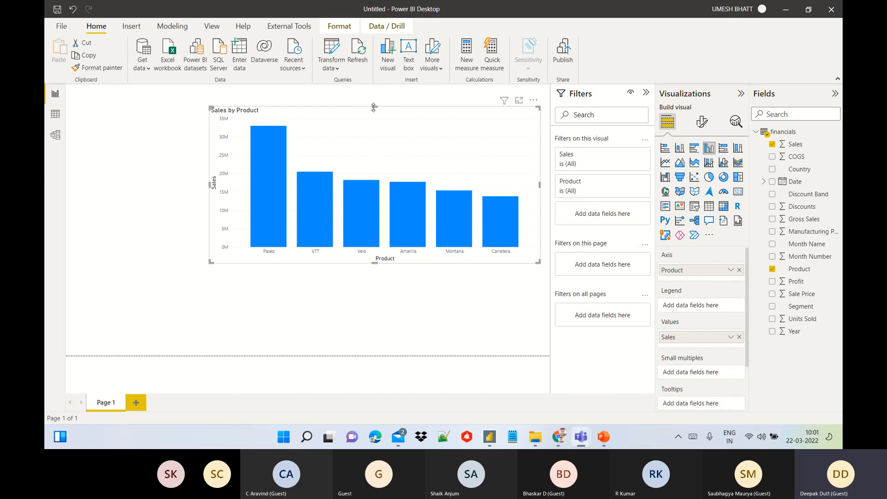
# Switch to the Microsoft Teams meeting window
pyautogui.press('super+Tab')
pyautogui.press('Right')
pyautogui.press('Right')
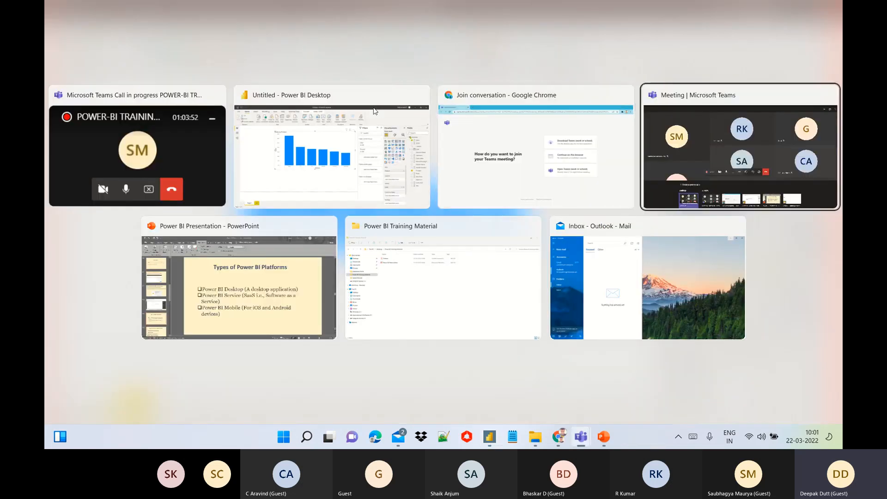
pyautogui.press('Return')
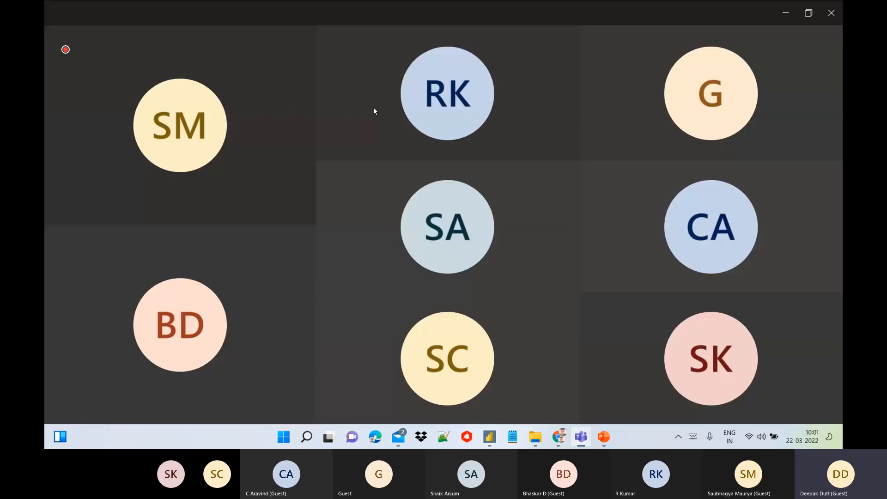